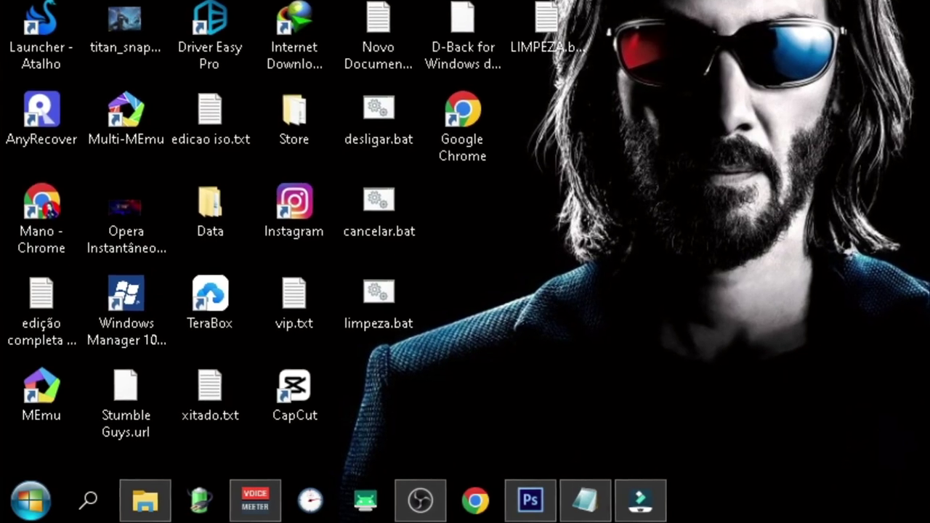
Step: Run the mrt command to launch the Microsoft Malicious Software Removal Tool and reposition its window on the desktop
key("super+r")
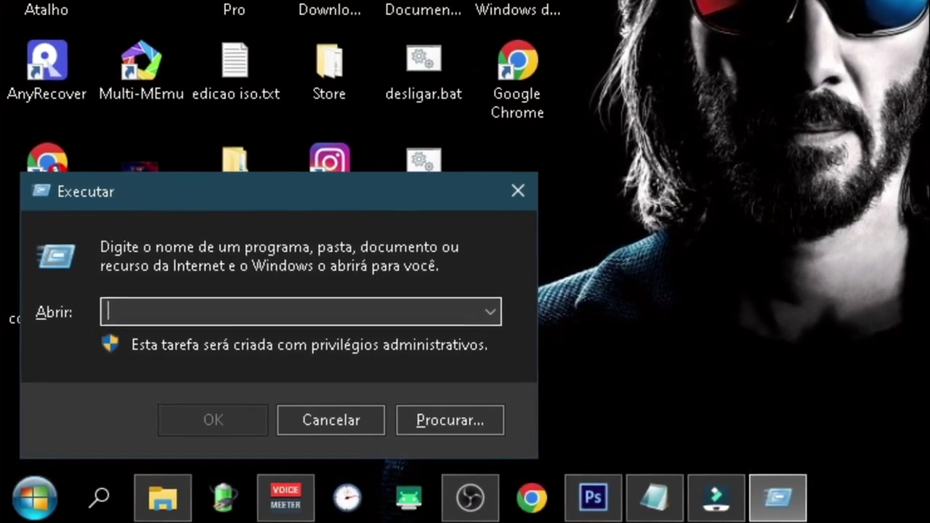
type("mr")
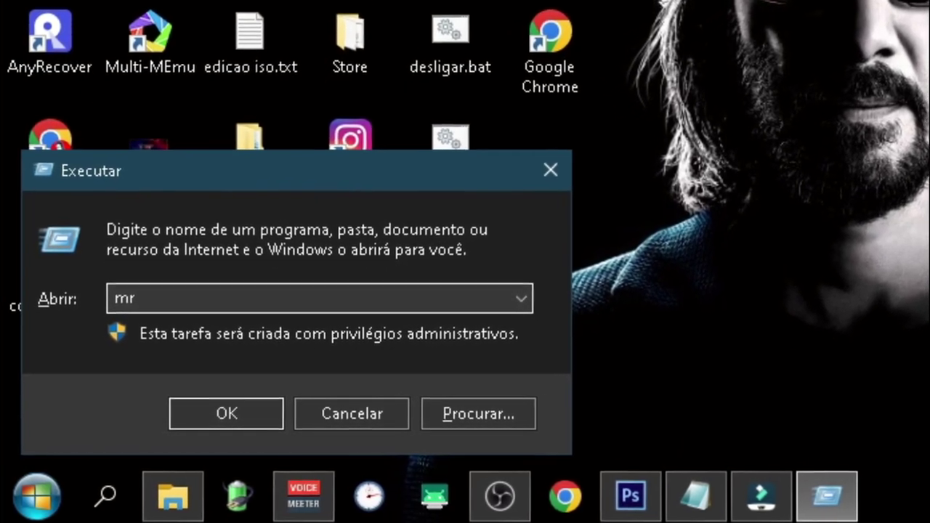
type("t-")
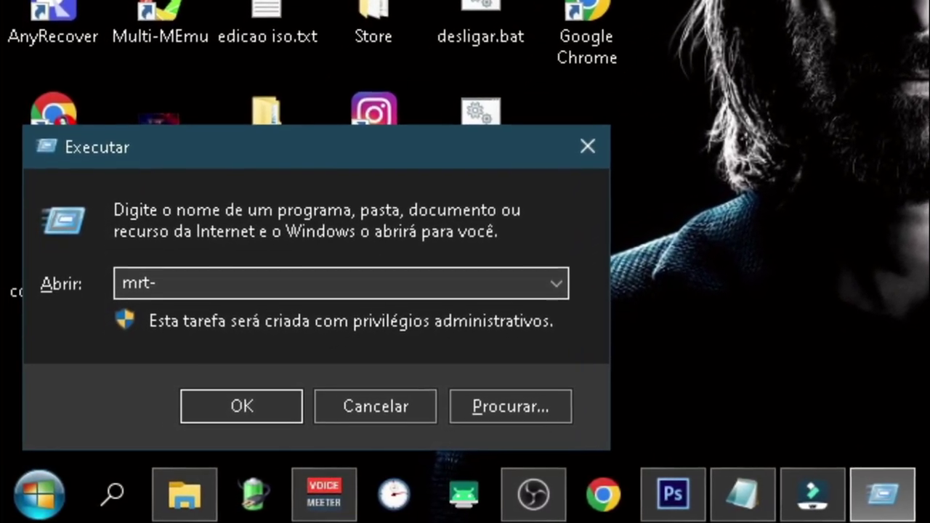
key("BackSpace")
left_click(298, 409)
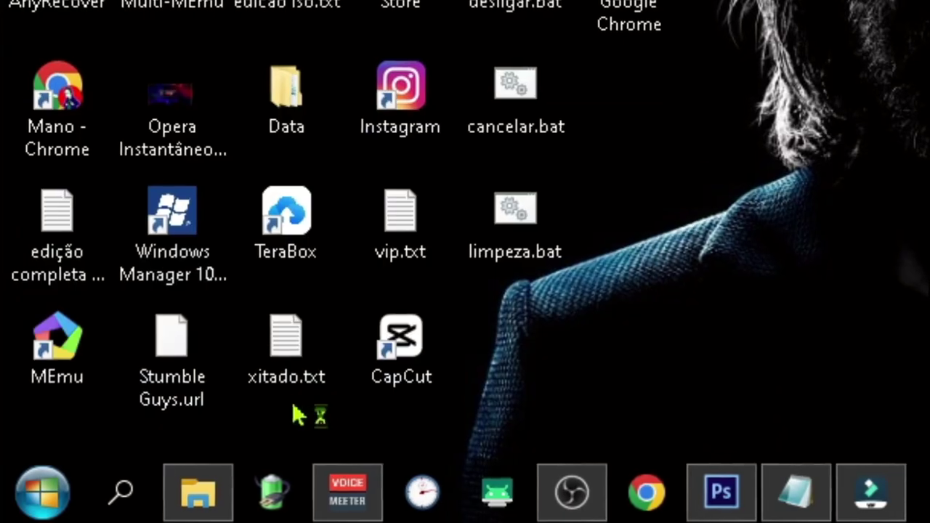
left_click(819, 508)
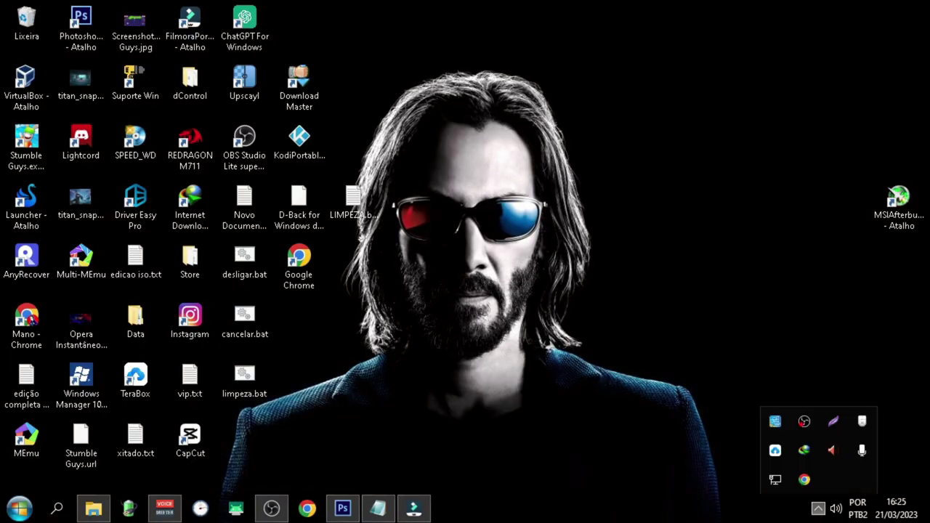
left_click(819, 510)
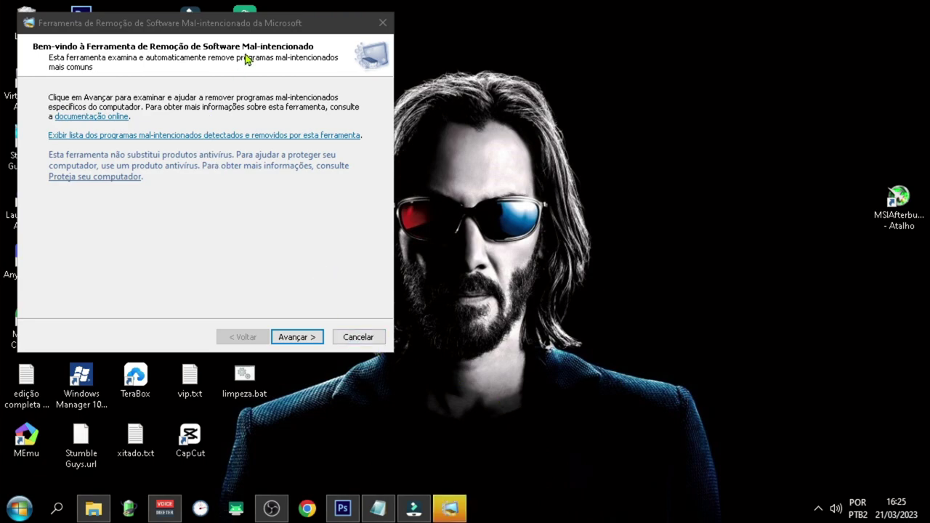
left_click_drag(274, 29, 382, 99)
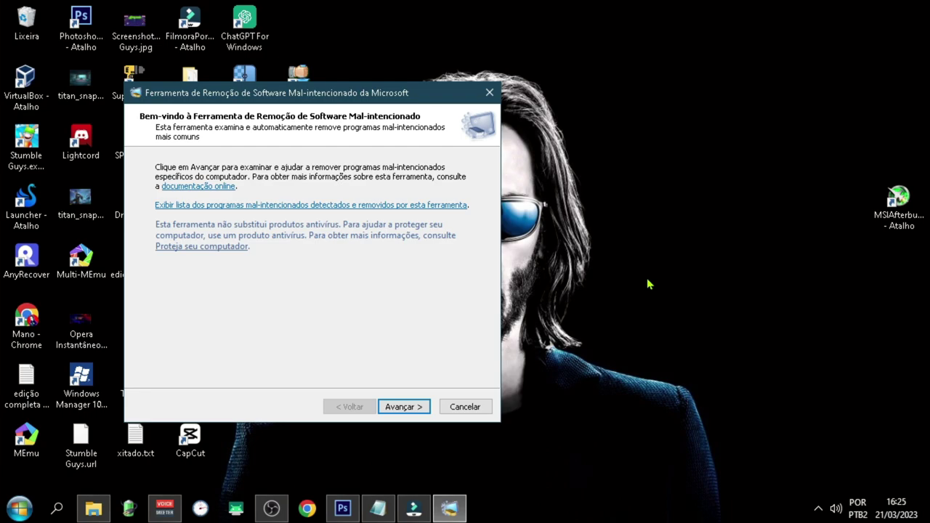
Step: Run the Windows version command to check the edition and build in Sobre o Windows, and close that dialog
key("super+r")
type("win")
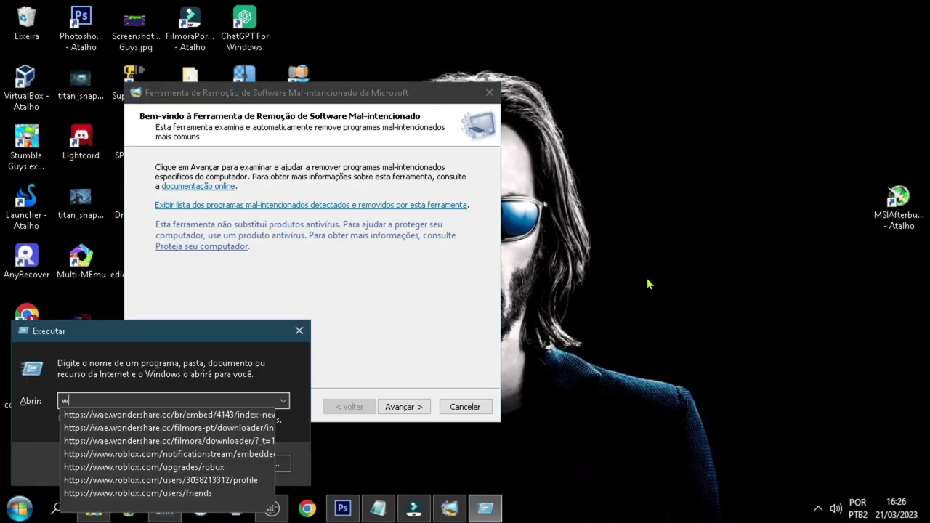
key("Return")
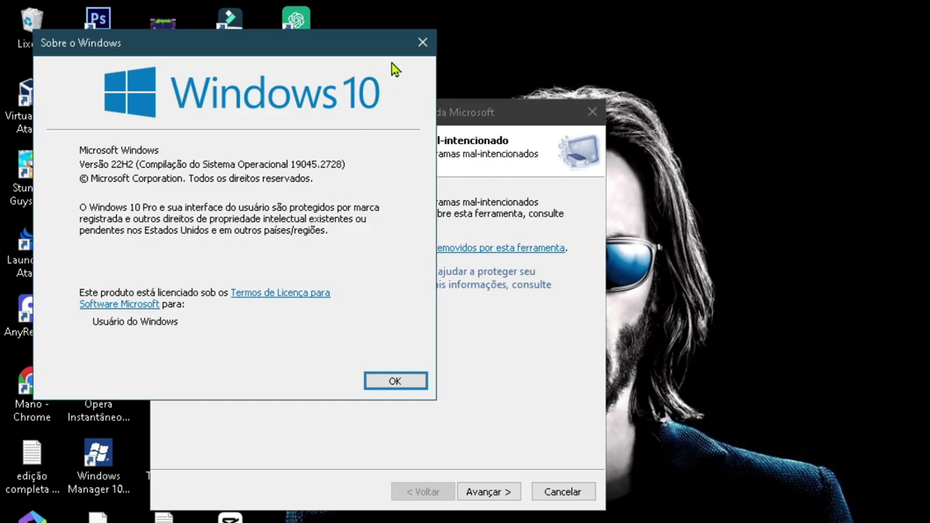
left_click(422, 43)
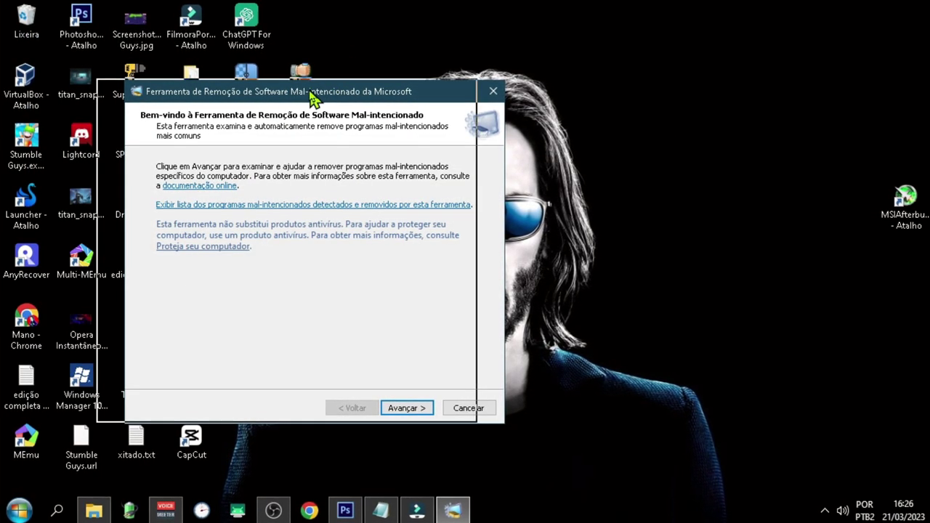
Step: Start a quick scan (Exame rápido) with the Malicious Software Removal Tool
left_click_drag(315, 94, 284, 105)
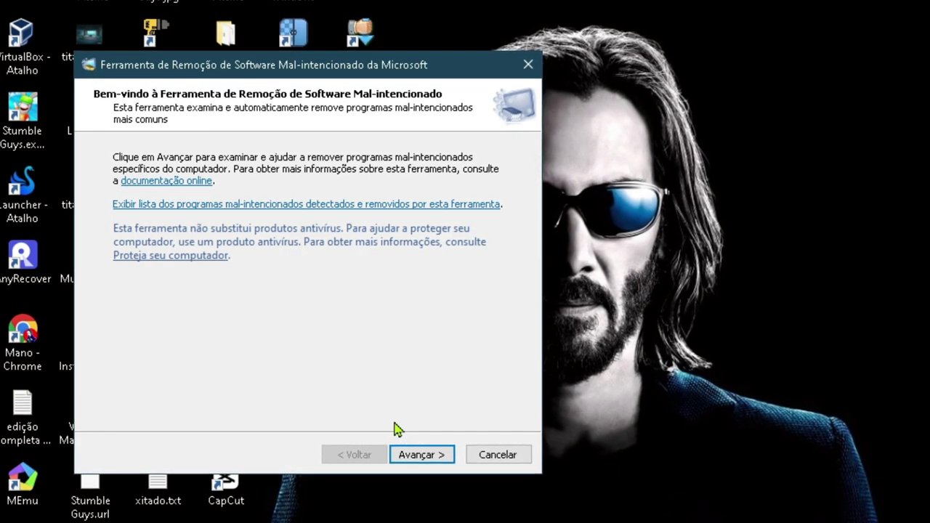
left_click(423, 456)
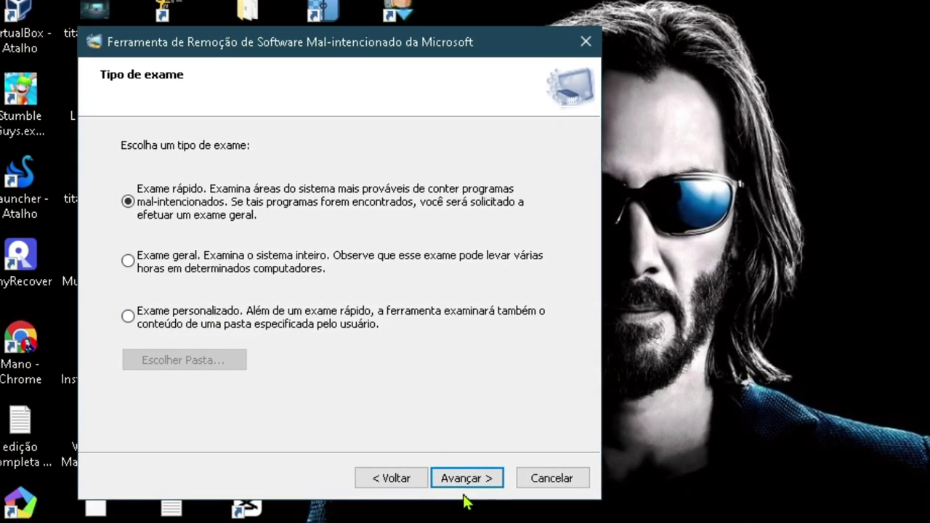
left_click(491, 479)
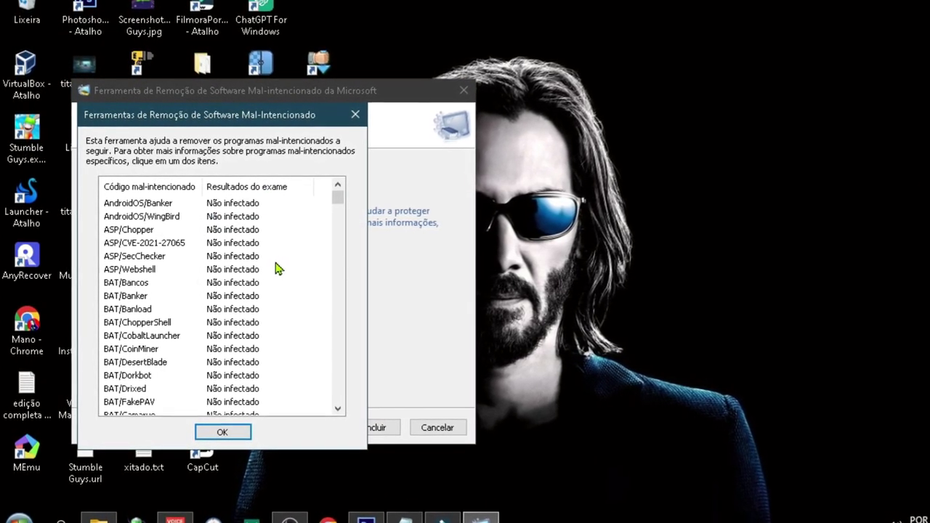
Step: Examine the detailed scan results for every listed malicious program, down to the end of the list
scroll(278, 283, "down", 4)
scroll(281, 295, "down", 8)
scroll(296, 298, "down", 15)
scroll(305, 294, "down", 16)
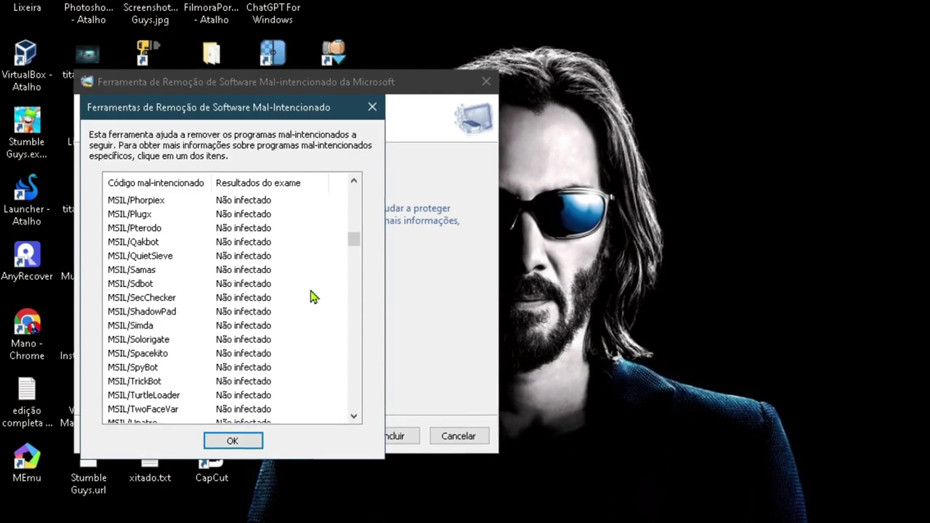
scroll(316, 296, "down", 16)
scroll(290, 289, "down", 7)
scroll(296, 289, "down", 4)
scroll(300, 289, "down", 16)
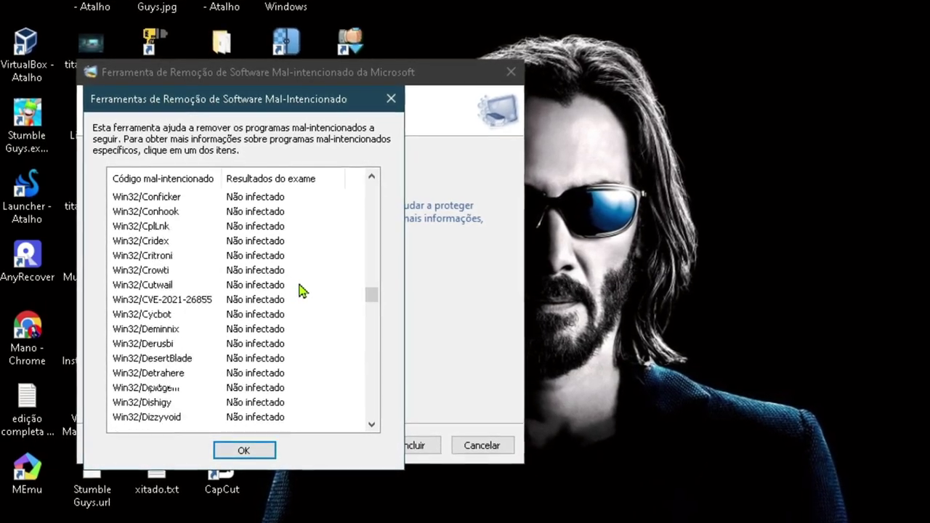
scroll(311, 288, "down", 11)
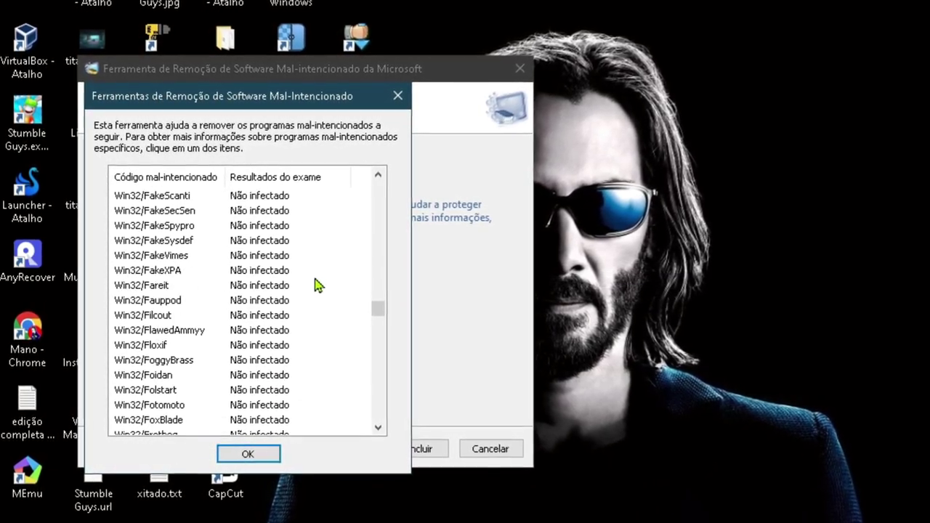
scroll(323, 283, "down", 6)
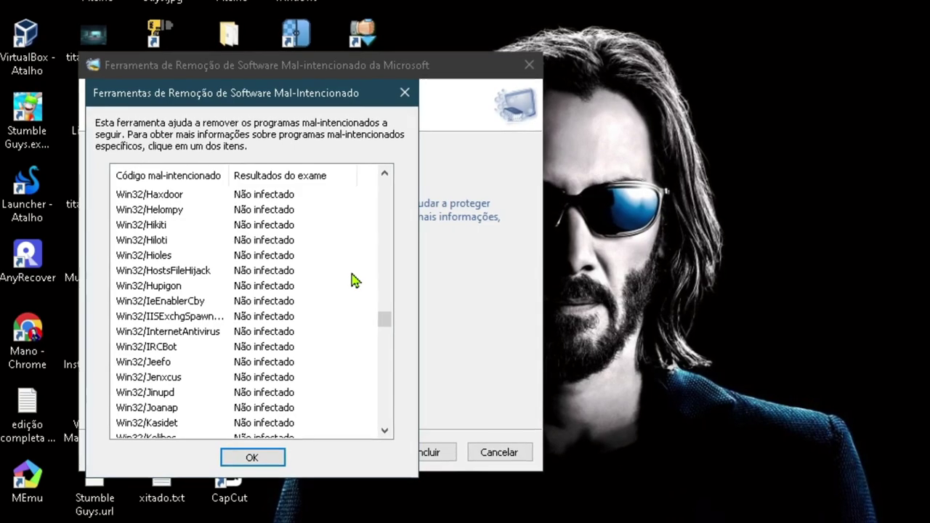
scroll(348, 282, "down", 2)
scroll(347, 284, "down", 14)
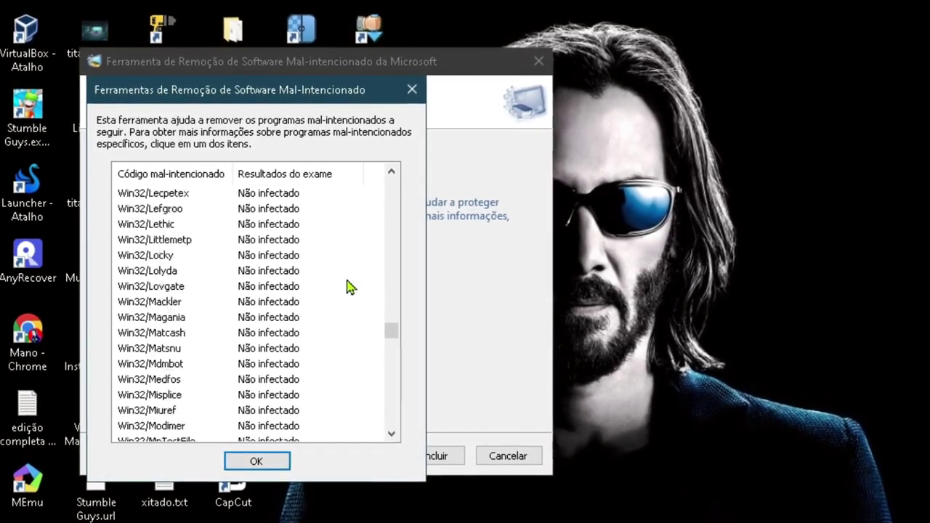
scroll(340, 292, "down", 15)
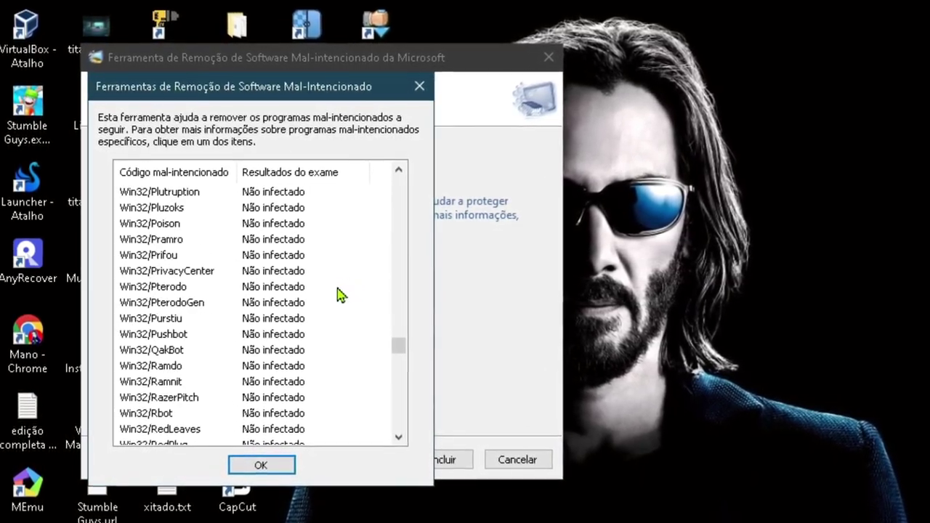
scroll(344, 294, "down", 16)
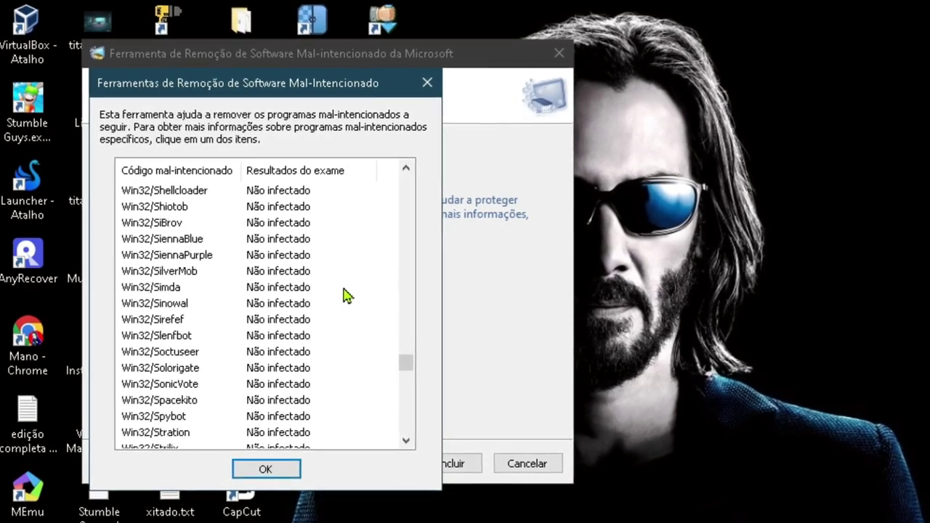
scroll(347, 294, "down", 18)
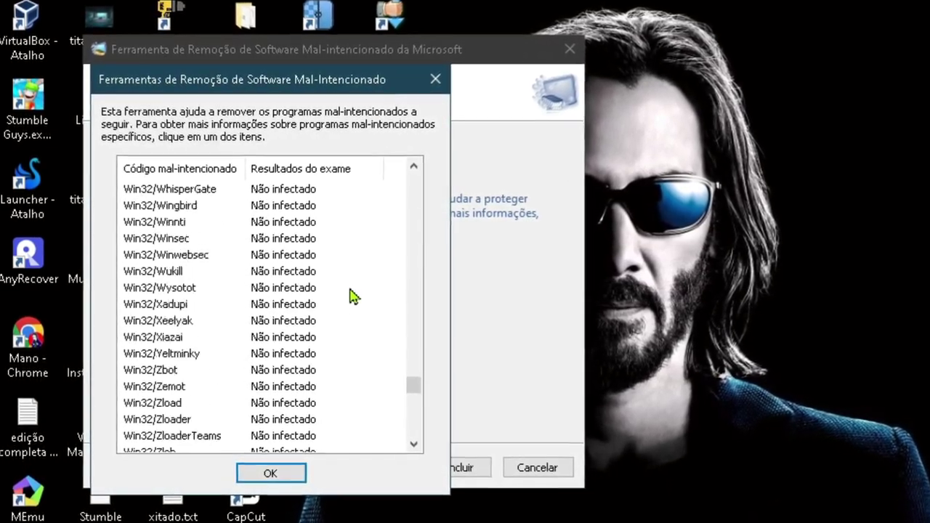
scroll(356, 294, "down", 17)
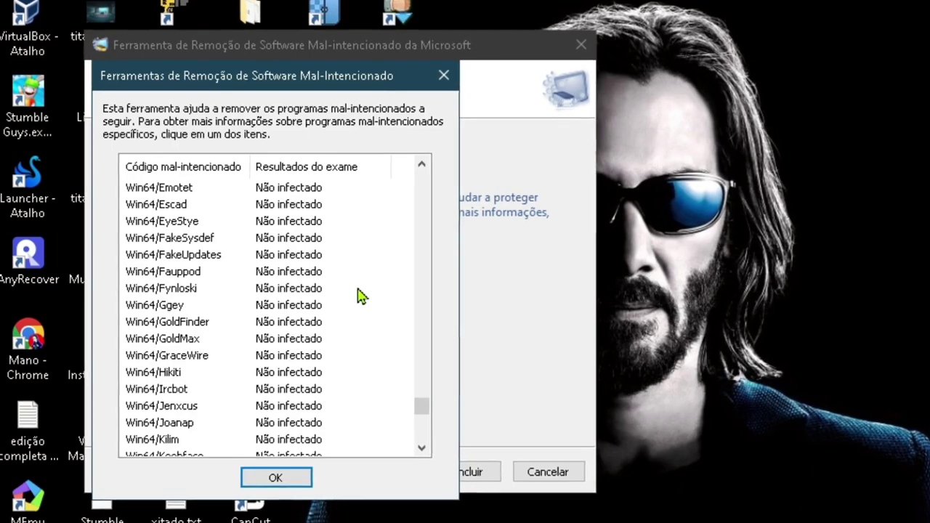
scroll(363, 290, "down", 13)
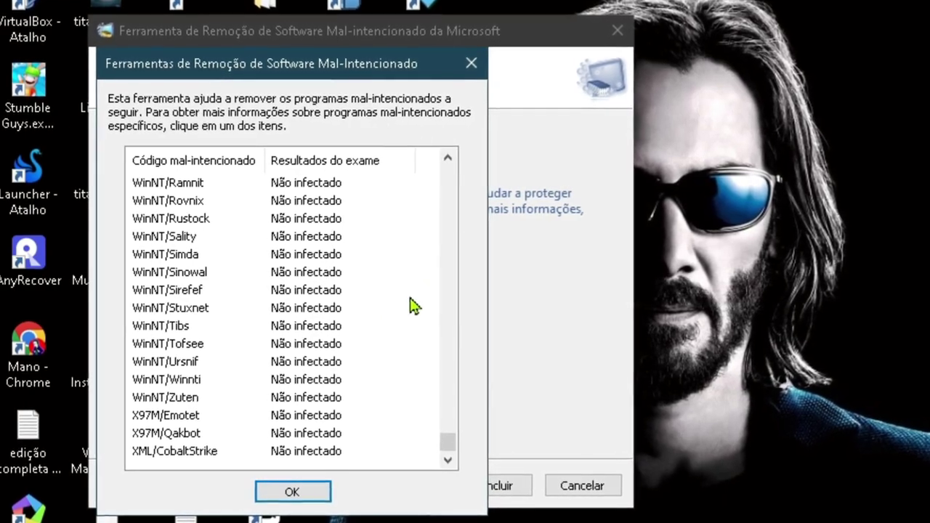
Step: Close the detailed scan results and finish the Malicious Software Removal Tool wizard
left_click(296, 494)
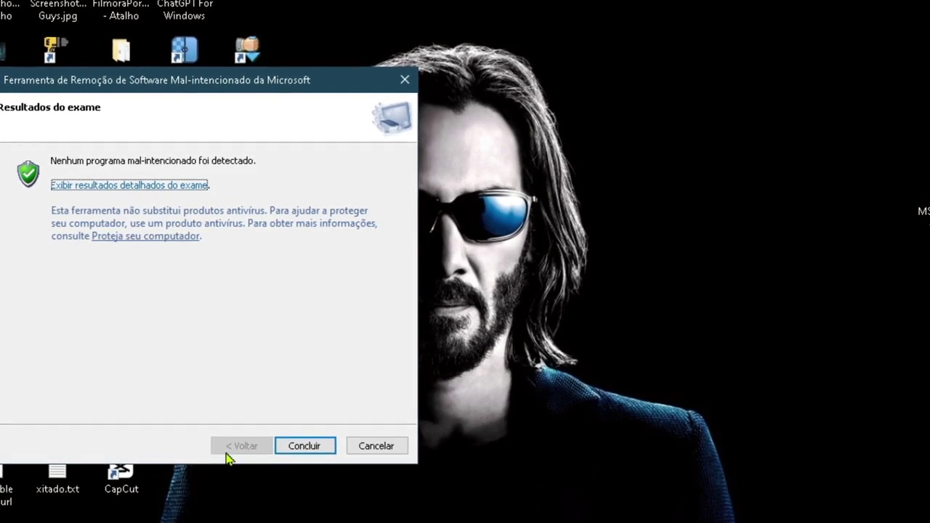
left_click(290, 458)
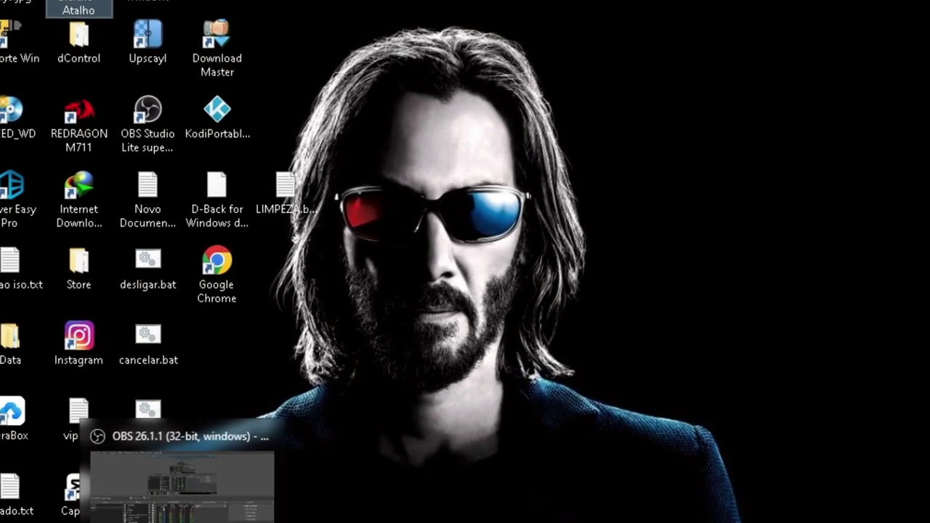